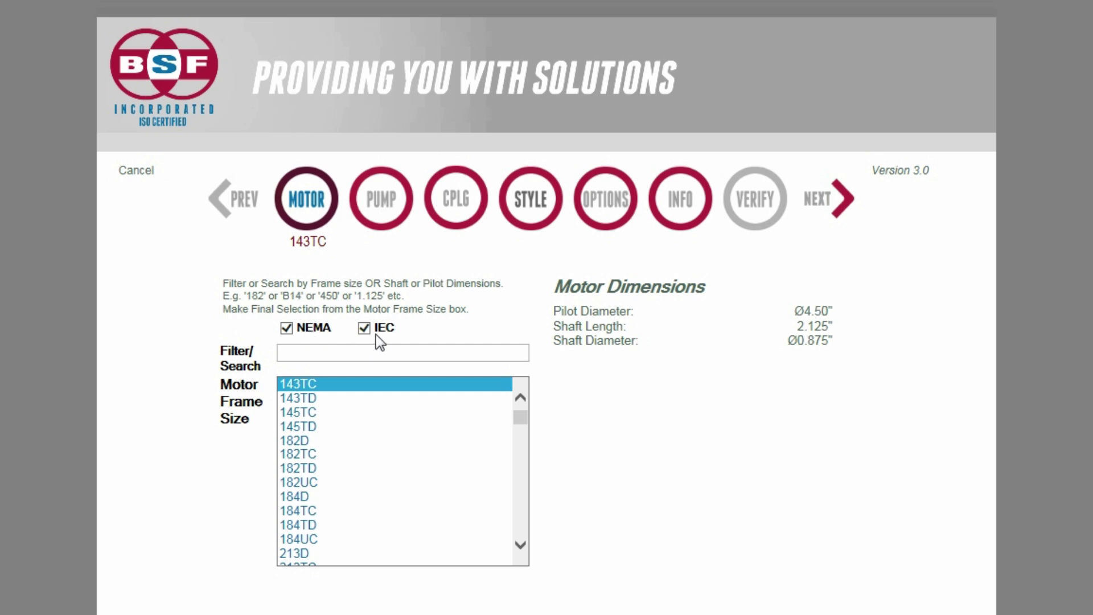
Step: Try the 447TC motor frame, then exclude NEMA frames so only IEC sizes are listed
{"action": "left_click_drag", "start_coordinate": [518, 419], "coordinate": [523, 490]}
{"action": "left_click", "coordinate": [354, 504]}
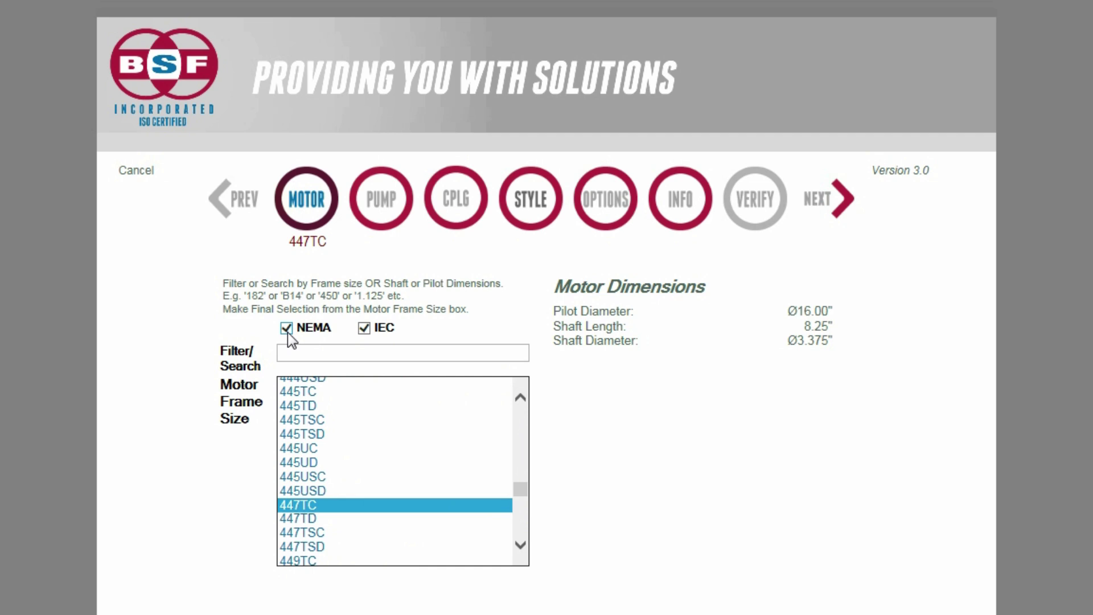
{"action": "left_click", "coordinate": [287, 330]}
{"action": "scroll", "coordinate": [513, 498], "scroll_direction": "down", "scroll_amount": 1}
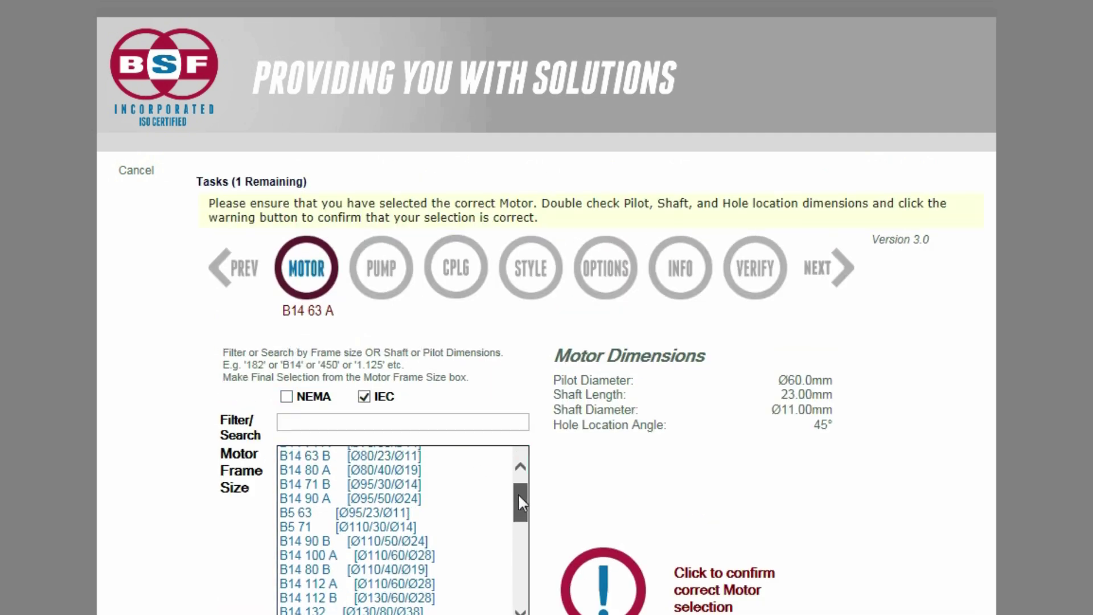
Step: Pick B5 90, then filter the frame list by '225' and select the B5 225 motor
{"action": "left_click_drag", "start_coordinate": [520, 501], "coordinate": [502, 520]}
{"action": "left_click", "coordinate": [321, 520]}
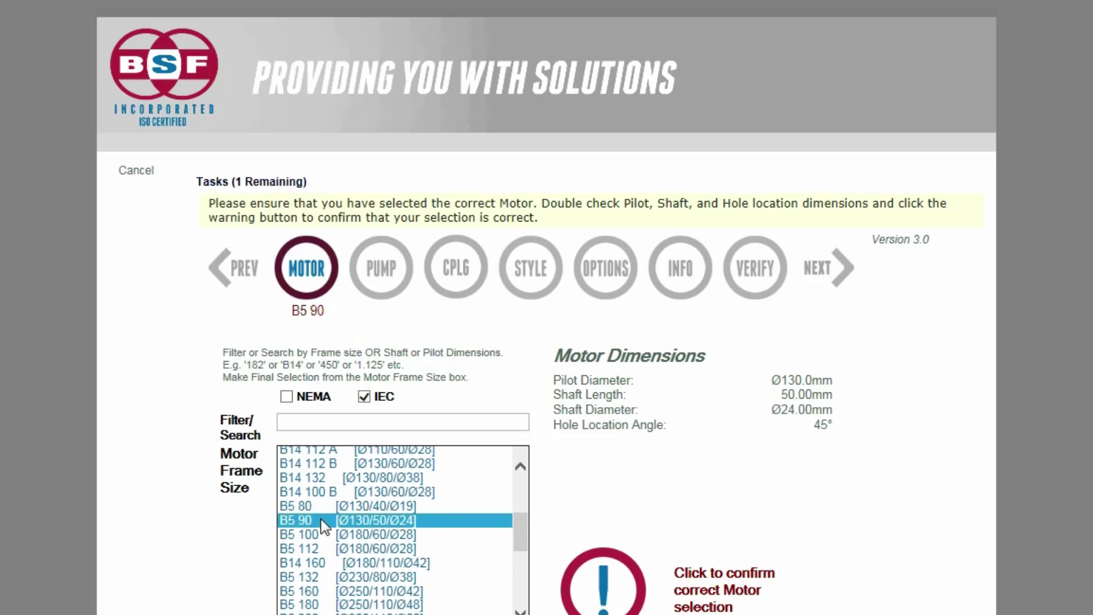
{"action": "left_click", "coordinate": [335, 422]}
{"action": "type", "text": "225"}
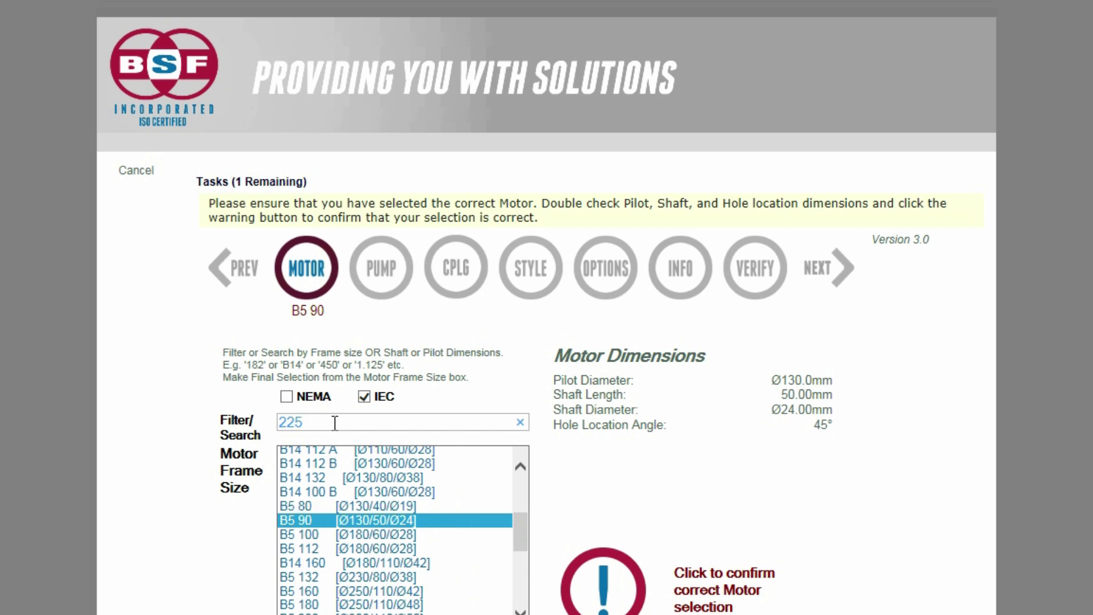
{"action": "left_click", "coordinate": [359, 483]}
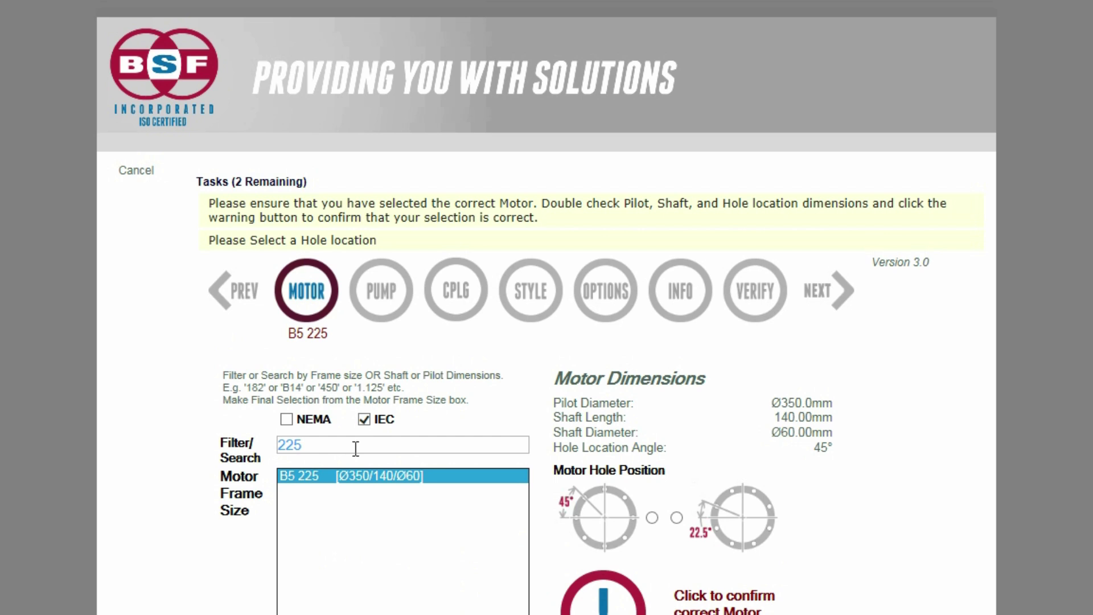
Step: Change the frame filter to '350' and set the motor hole location to 22.5°
{"action": "double_click", "coordinate": [356, 448]}
{"action": "type", "text": "350"}
{"action": "left_click", "coordinate": [605, 519]}
{"action": "left_click", "coordinate": [727, 504]}
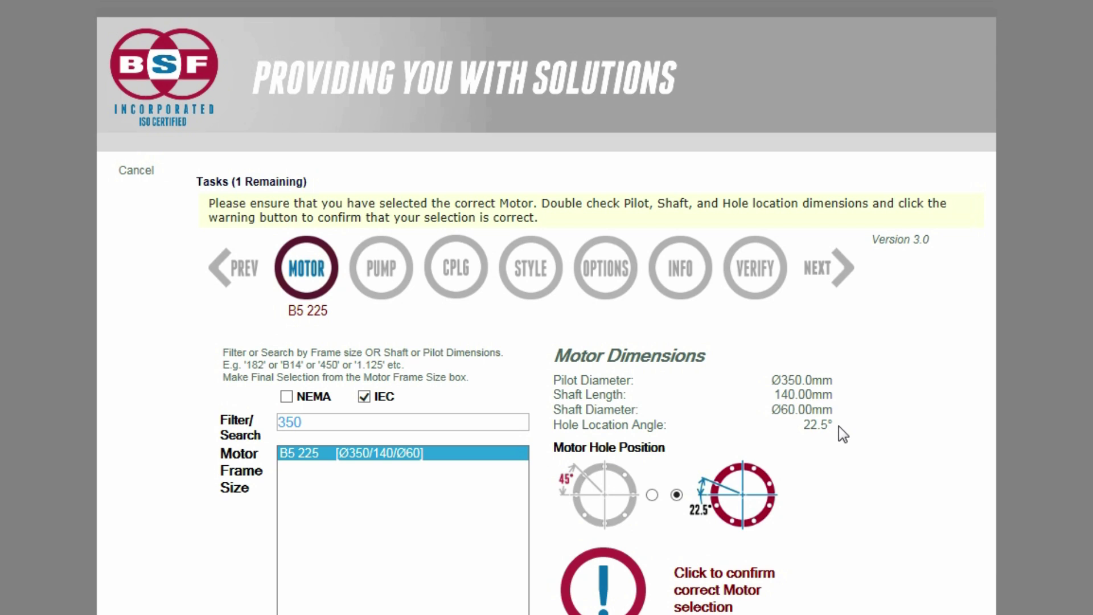
Step: Confirm the motor dimensions as correct and bring NEMA frame sizes back into the list
{"action": "scroll", "coordinate": [859, 469], "scroll_direction": "down", "scroll_amount": 3}
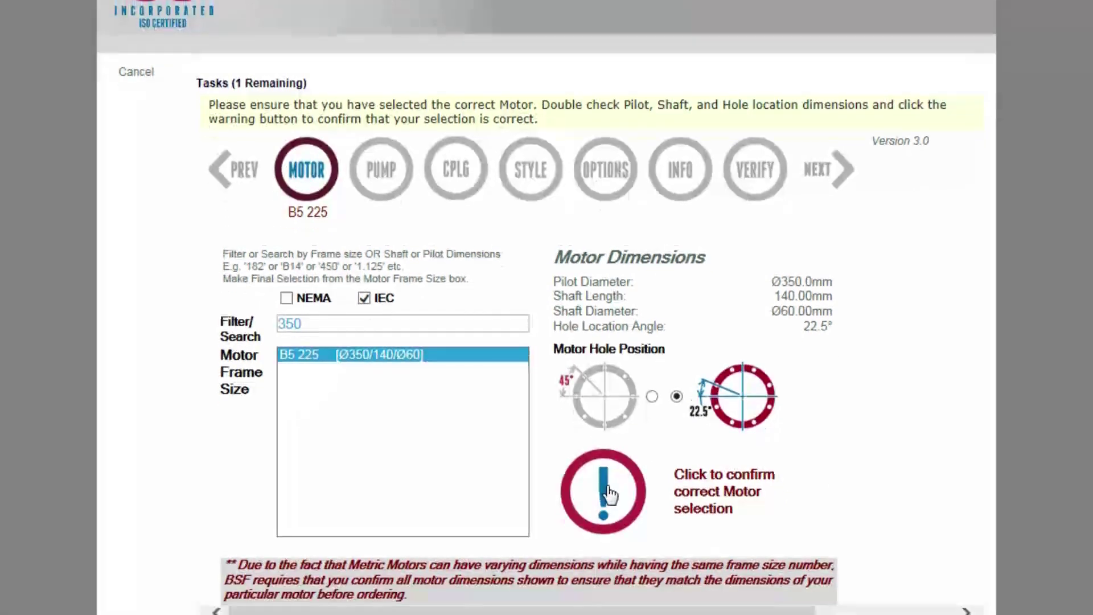
{"action": "left_click", "coordinate": [605, 464]}
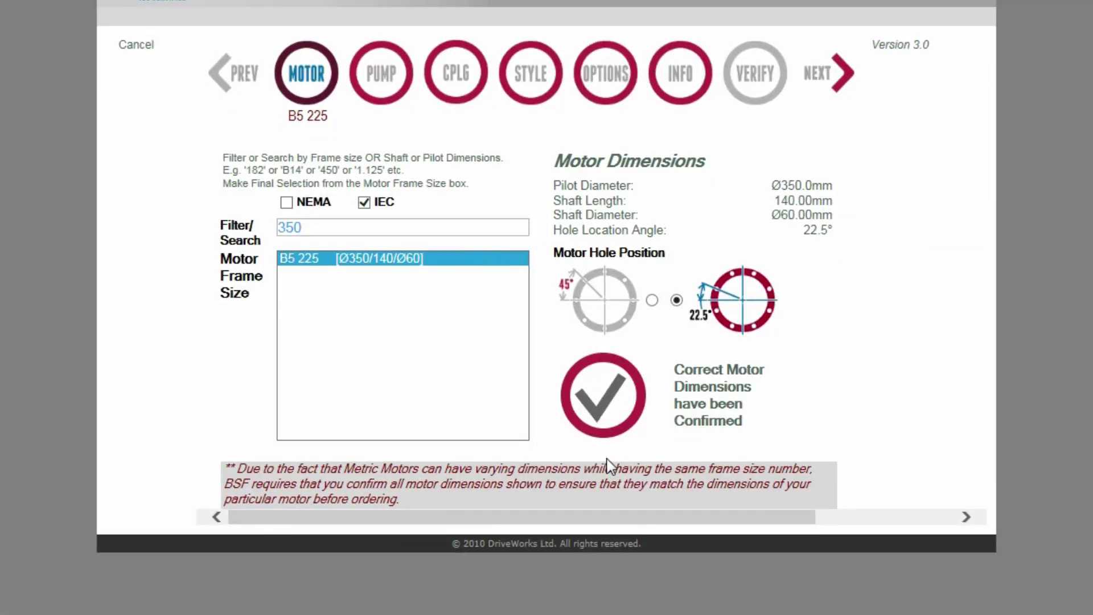
{"action": "left_click", "coordinate": [287, 203]}
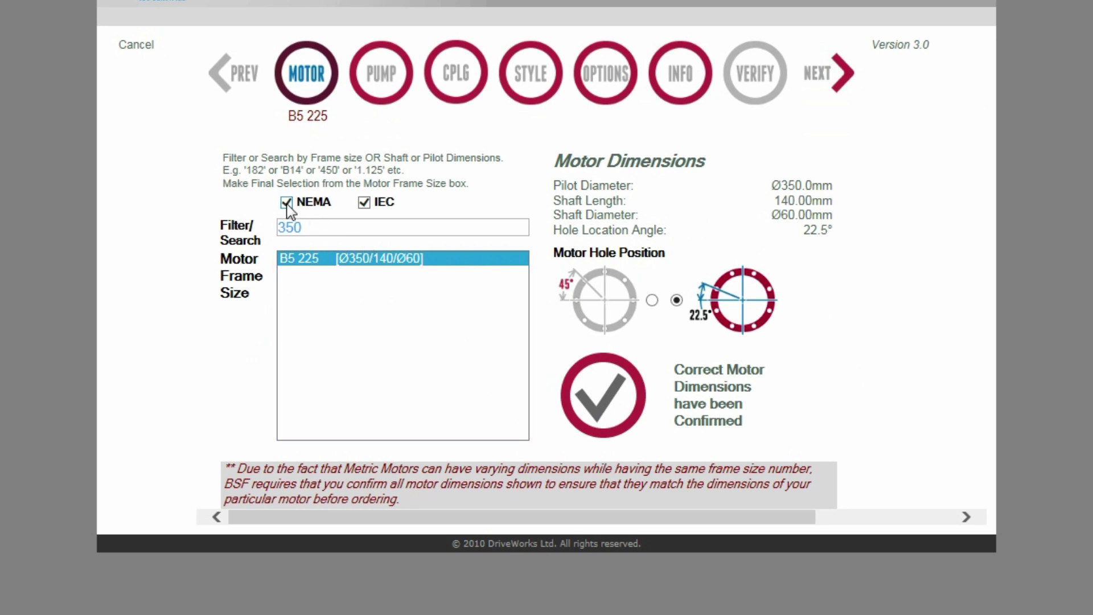
Step: Drop IEC sizes, filter the frame list by '143TC' and select the 143TC motor
{"action": "left_click", "coordinate": [363, 202]}
{"action": "left_click", "coordinate": [375, 278]}
{"action": "key", "text": "BackSpace"}
{"action": "key", "text": "BackSpace"}
{"action": "key", "text": "BackSpace"}
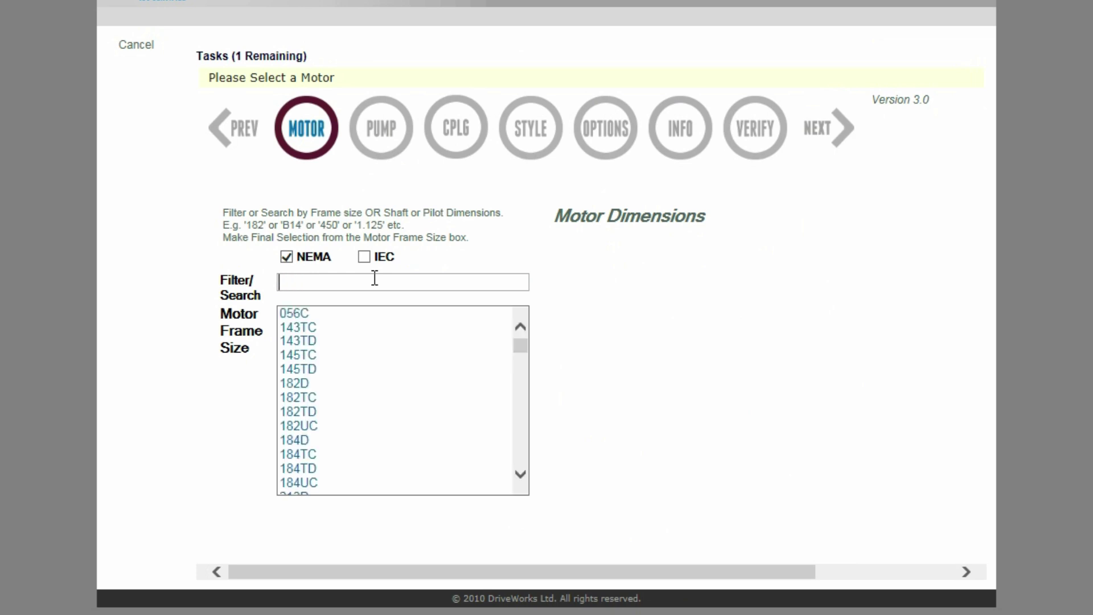
{"action": "left_click_drag", "start_coordinate": [520, 359], "coordinate": [521, 470]}
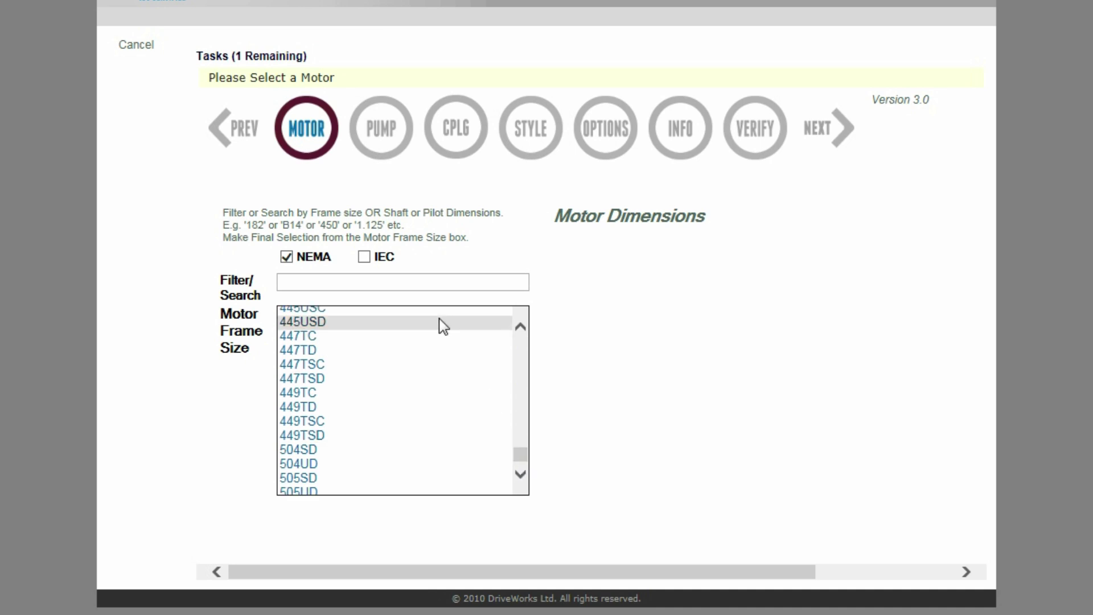
{"action": "type", "text": "143TC"}
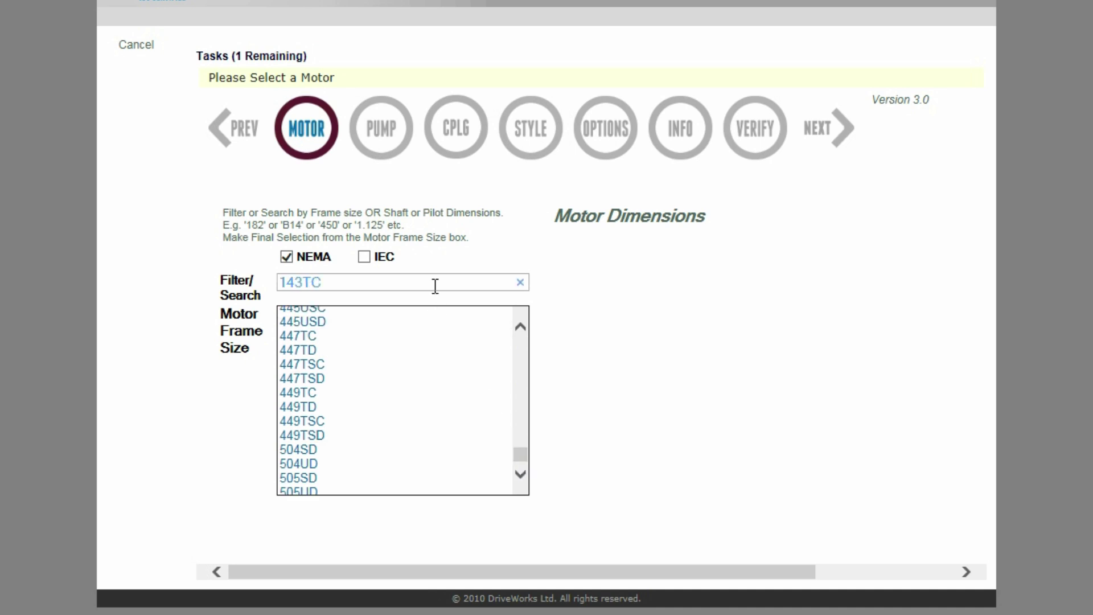
{"action": "left_click", "coordinate": [301, 315]}
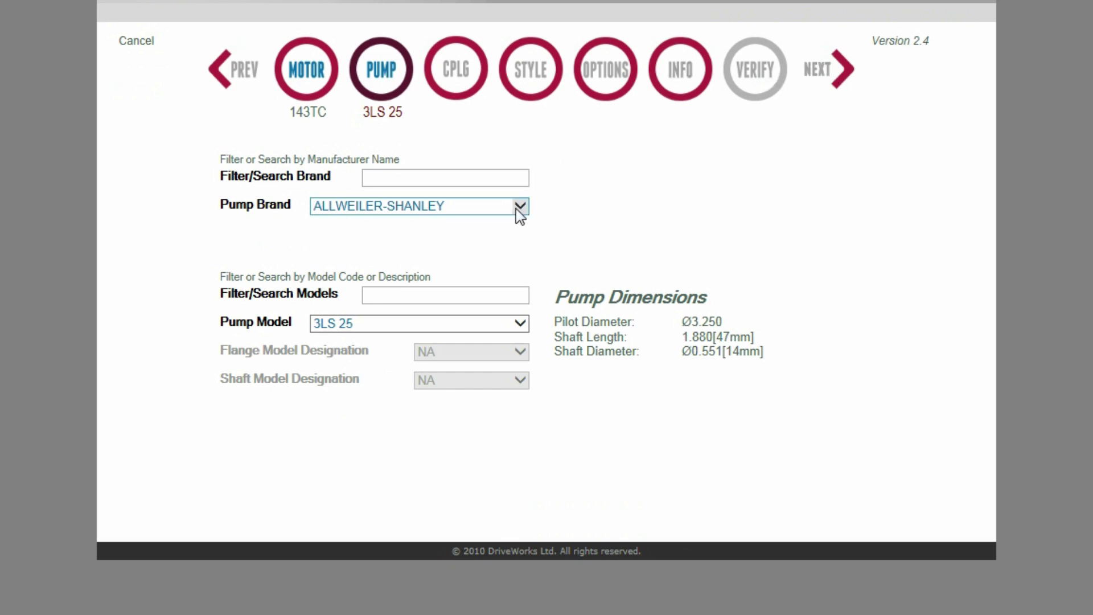
Step: Set the pump brand to ALLWEILER-SHANLEY, filtering brands by 'ALLWEILER' after trying TUTHILL
{"action": "left_click", "coordinate": [517, 207]}
{"action": "left_click_drag", "start_coordinate": [584, 344], "coordinate": [586, 578]}
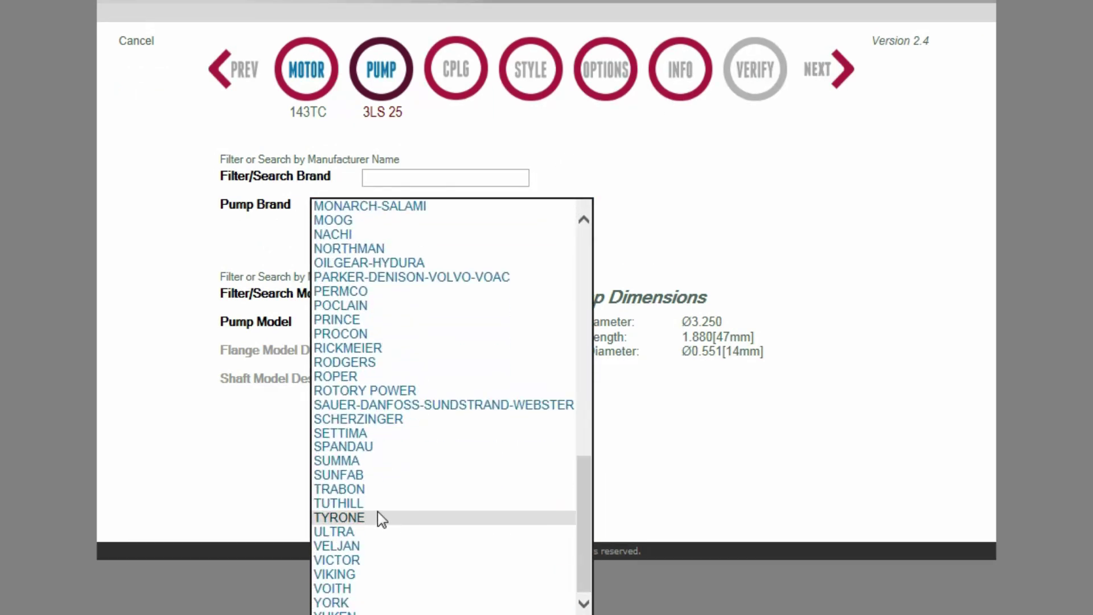
{"action": "left_click", "coordinate": [378, 505]}
{"action": "left_click", "coordinate": [391, 178]}
{"action": "type", "text": "ALLWEILER"}
Step: Choose 3LS 25 as the pump model
{"action": "left_click", "coordinate": [520, 323]}
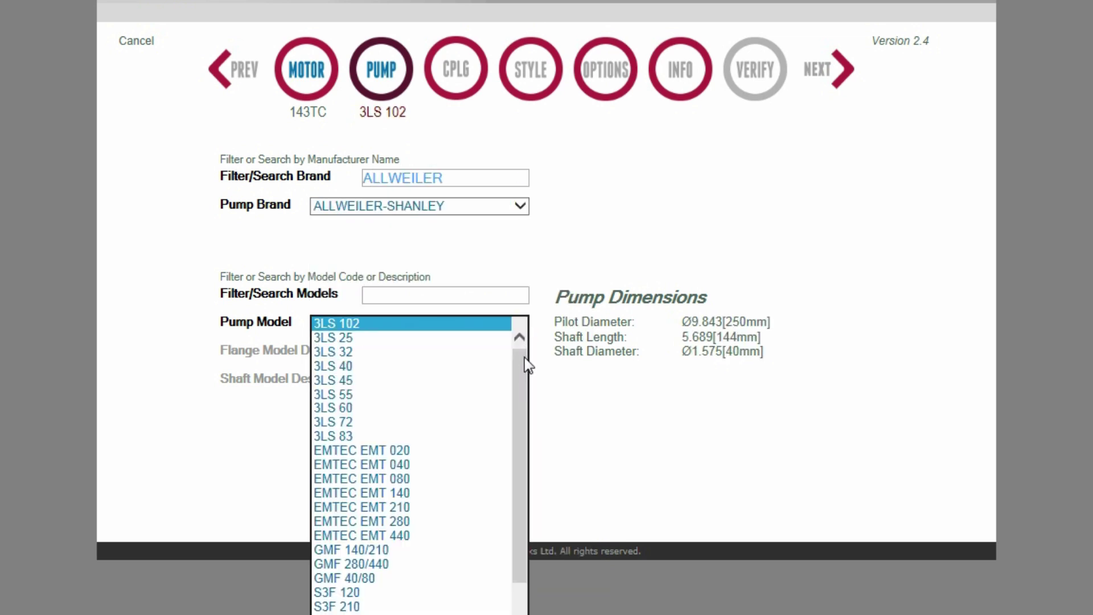
{"action": "left_click_drag", "start_coordinate": [518, 467], "coordinate": [518, 425]}
{"action": "left_click", "coordinate": [353, 337]}
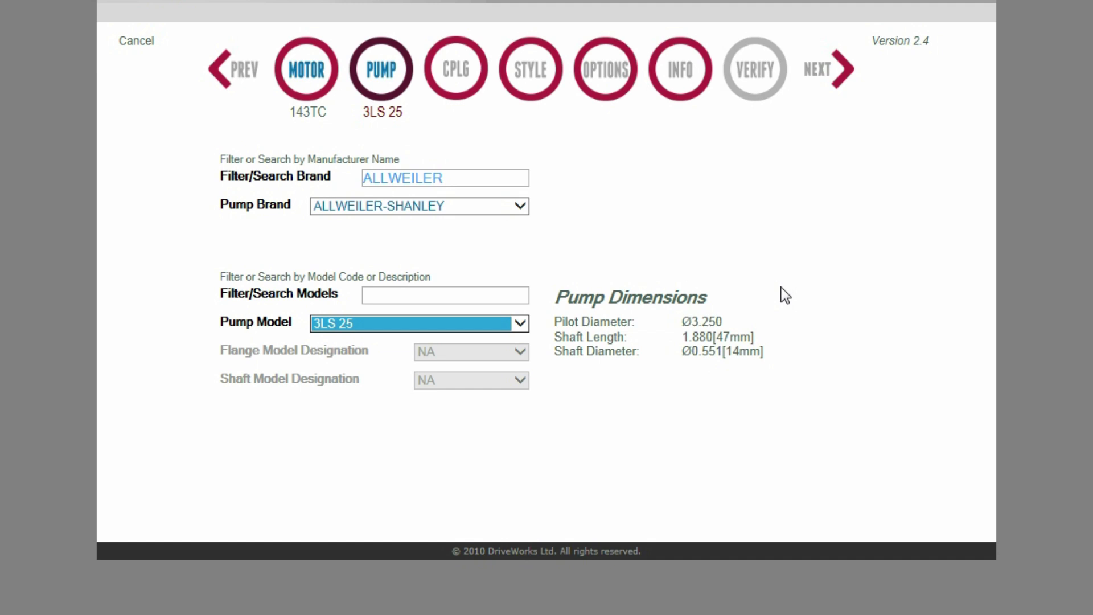
Step: Choose a MAGNALOY M100 coupling with the neoprene insert and continue to the Style step
{"action": "left_click", "coordinate": [835, 70]}
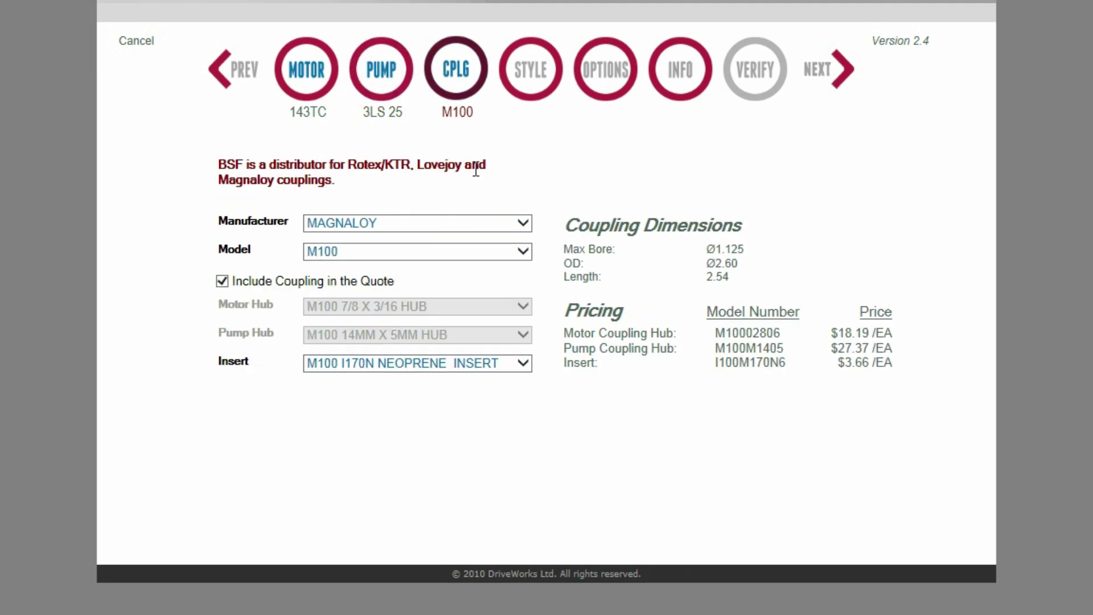
{"action": "left_click", "coordinate": [399, 225]}
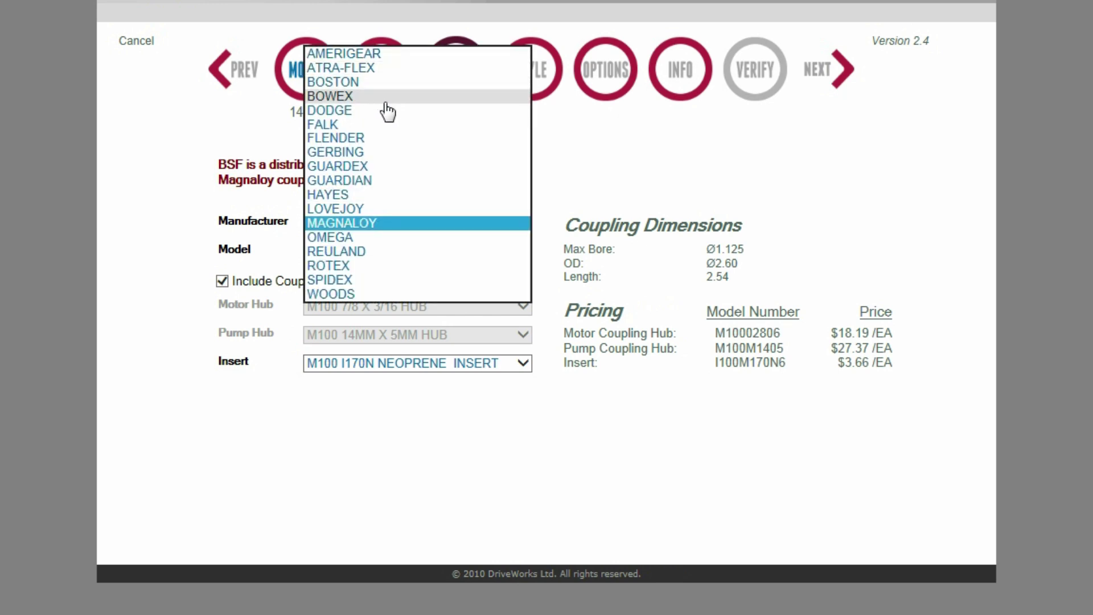
{"action": "left_click", "coordinate": [380, 224]}
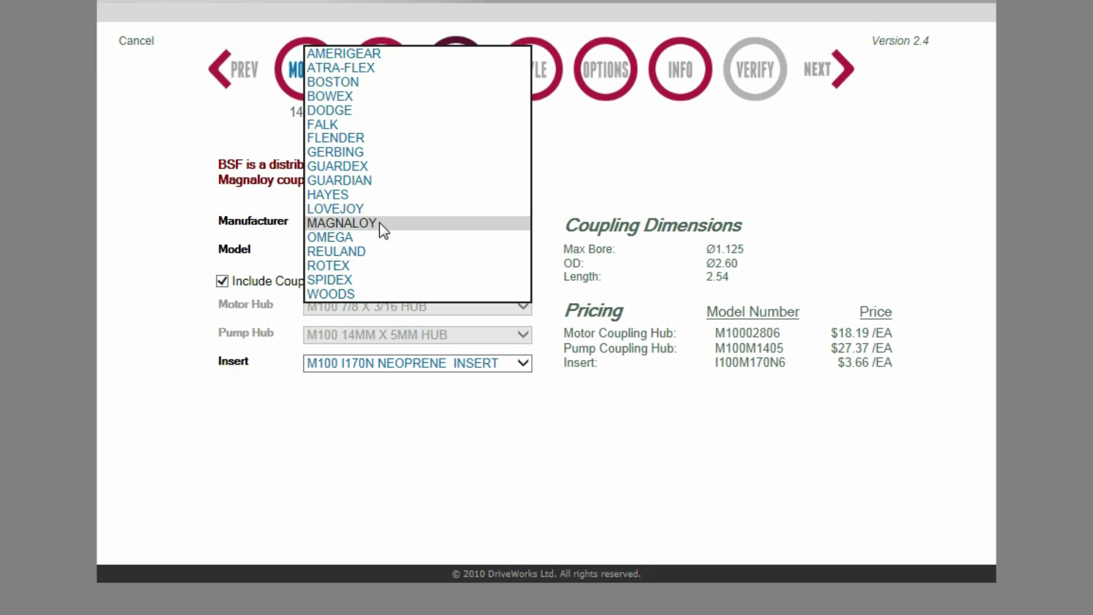
{"action": "left_click", "coordinate": [380, 224]}
{"action": "left_click", "coordinate": [378, 251]}
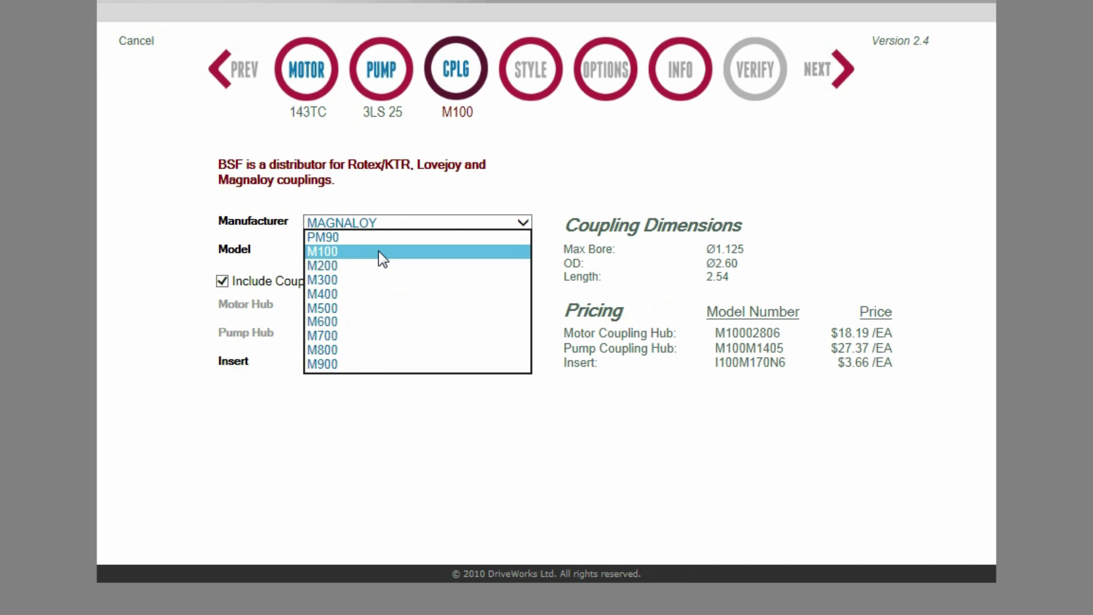
{"action": "left_click", "coordinate": [364, 254]}
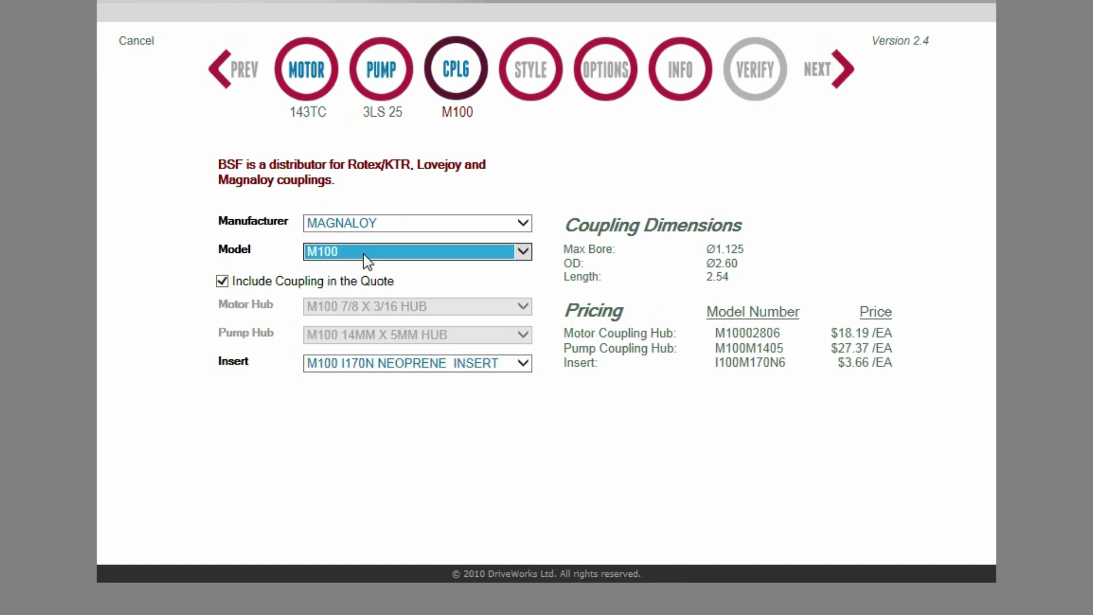
{"action": "left_click", "coordinate": [383, 362]}
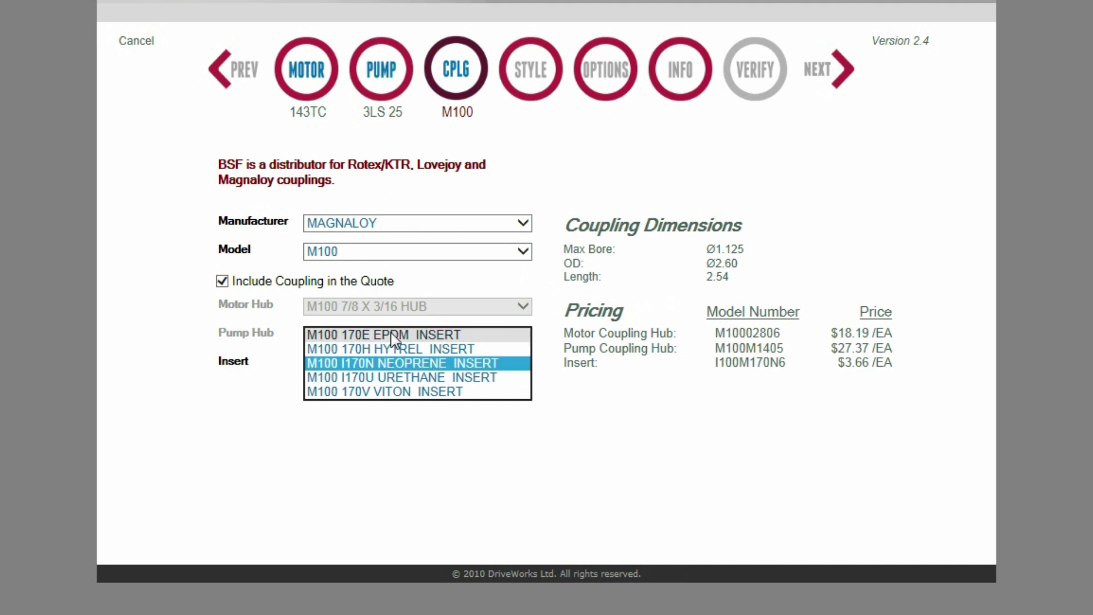
{"action": "left_click", "coordinate": [391, 367]}
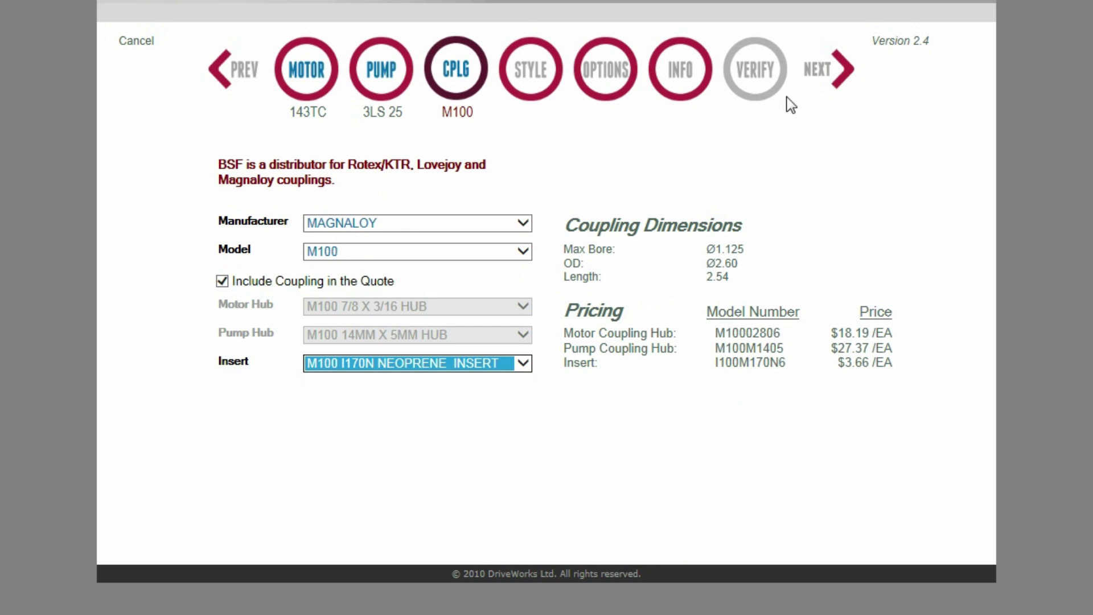
{"action": "left_click", "coordinate": [823, 74]}
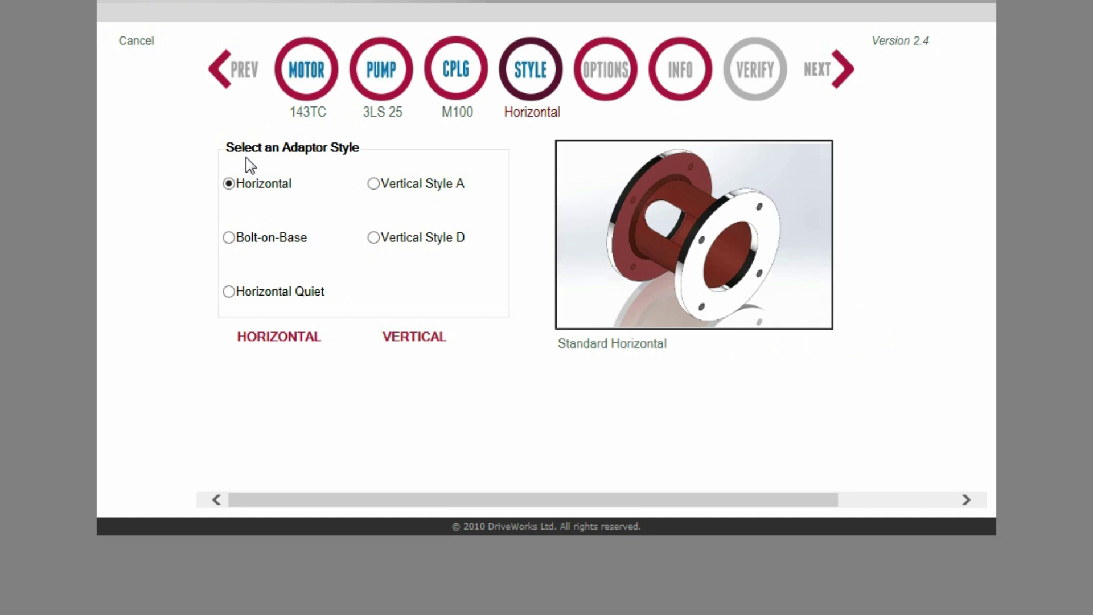
Step: Preview Bolt-on-Base, Horizontal Quiet and Vertical Style D, then keep Horizontal and continue to Options
{"action": "left_click", "coordinate": [229, 238]}
{"action": "left_click", "coordinate": [229, 292]}
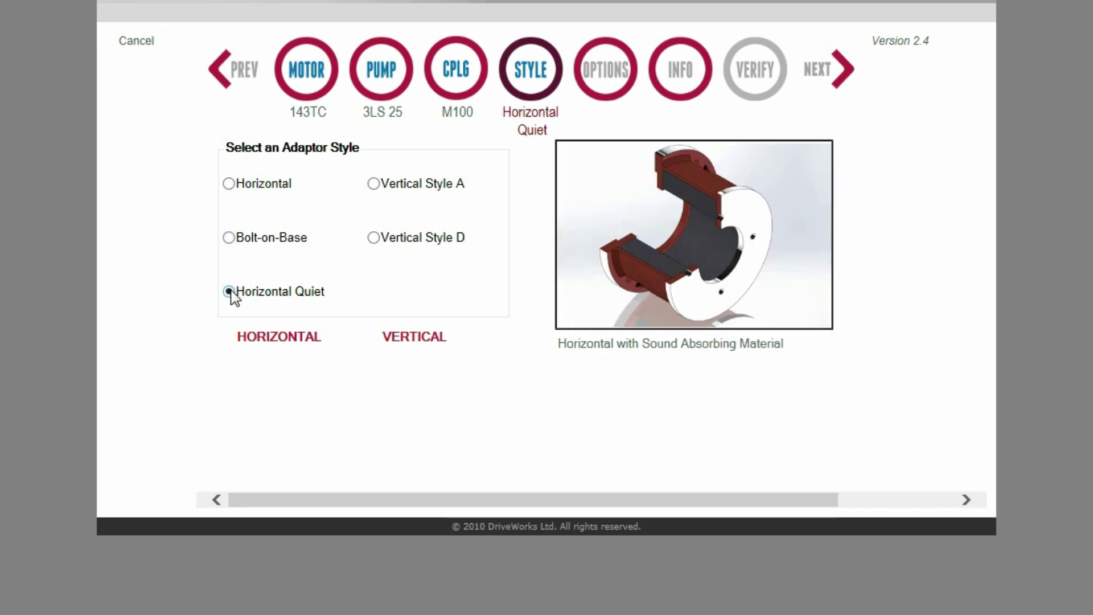
{"action": "left_click", "coordinate": [376, 237]}
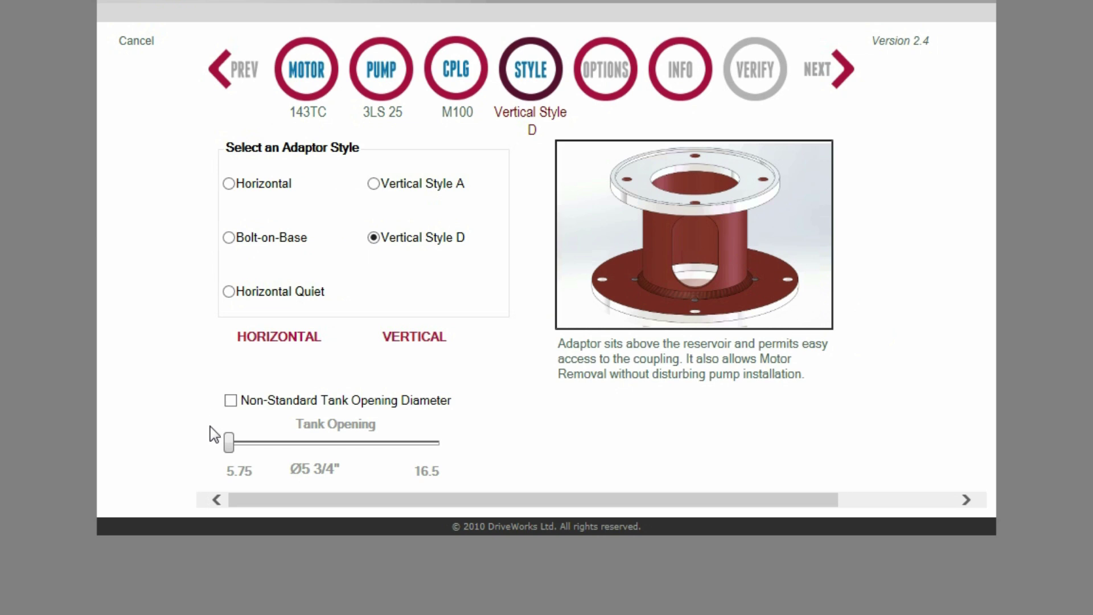
{"action": "left_click", "coordinate": [233, 184]}
{"action": "left_click", "coordinate": [823, 81]}
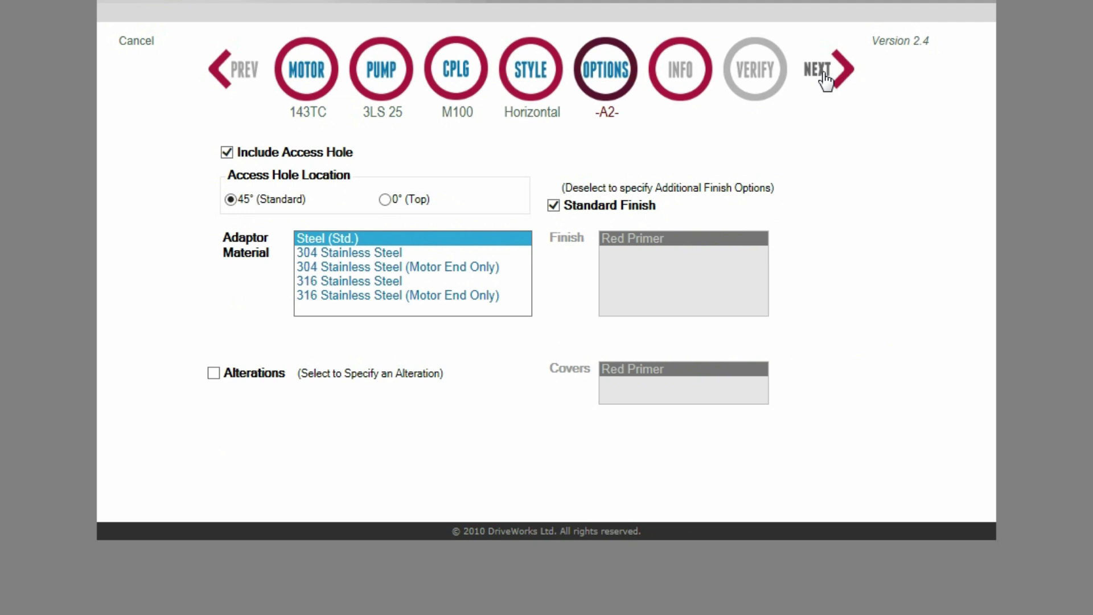
Step: Toggle the access hole and try the 0° (Top) position, ending at 45° (Standard)
{"action": "left_click", "coordinate": [227, 153]}
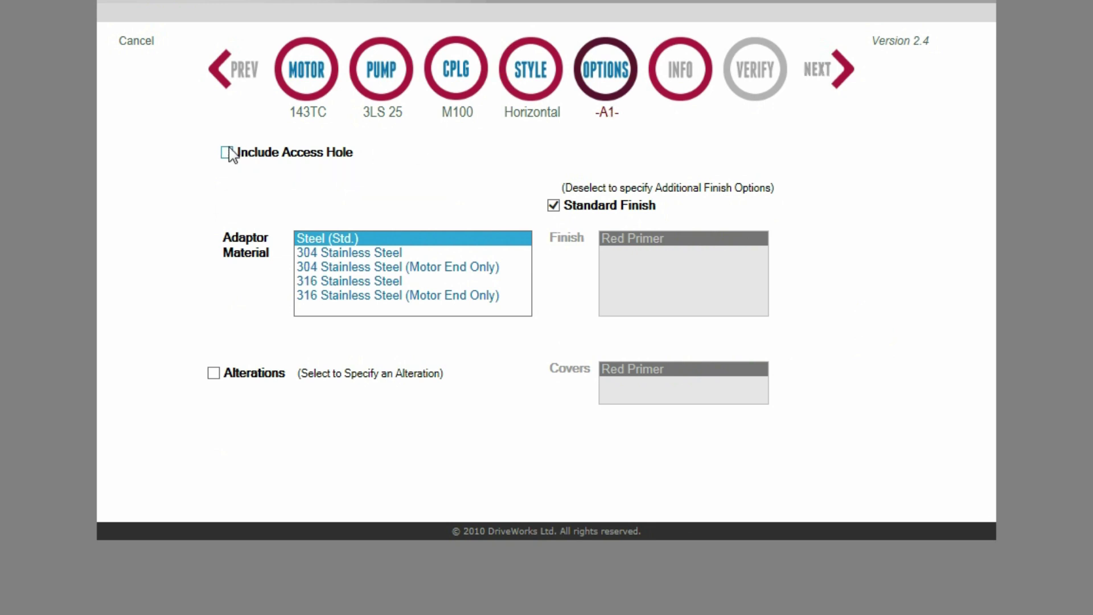
{"action": "left_click", "coordinate": [228, 151]}
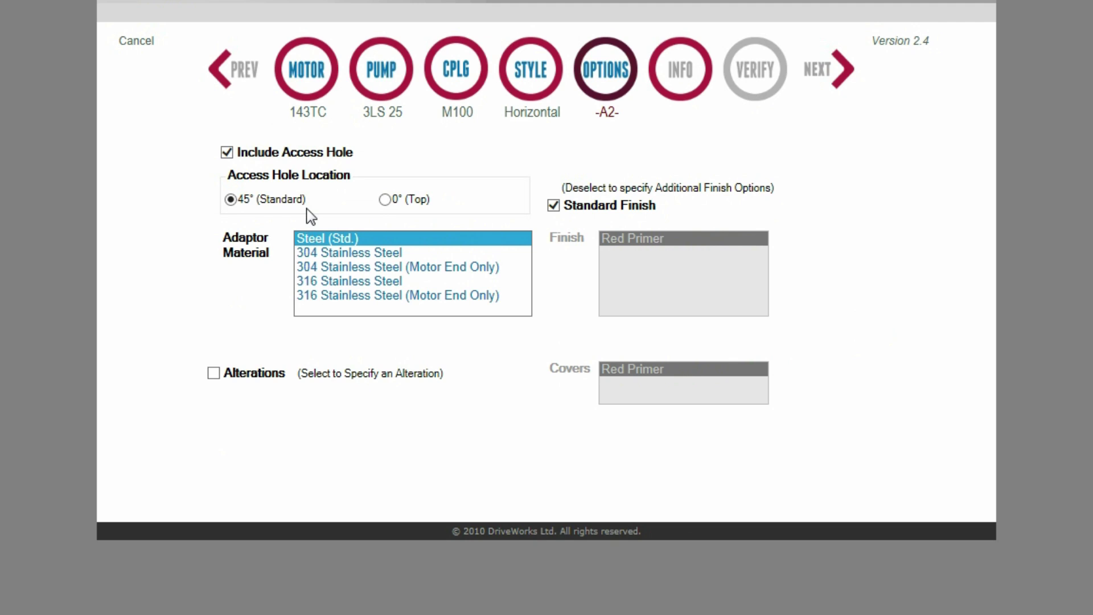
{"action": "left_click", "coordinate": [386, 200]}
{"action": "left_click", "coordinate": [230, 200]}
Step: Check alterations and finish choices, restore Standard Finish with no alterations, and continue to Info
{"action": "left_click", "coordinate": [213, 373]}
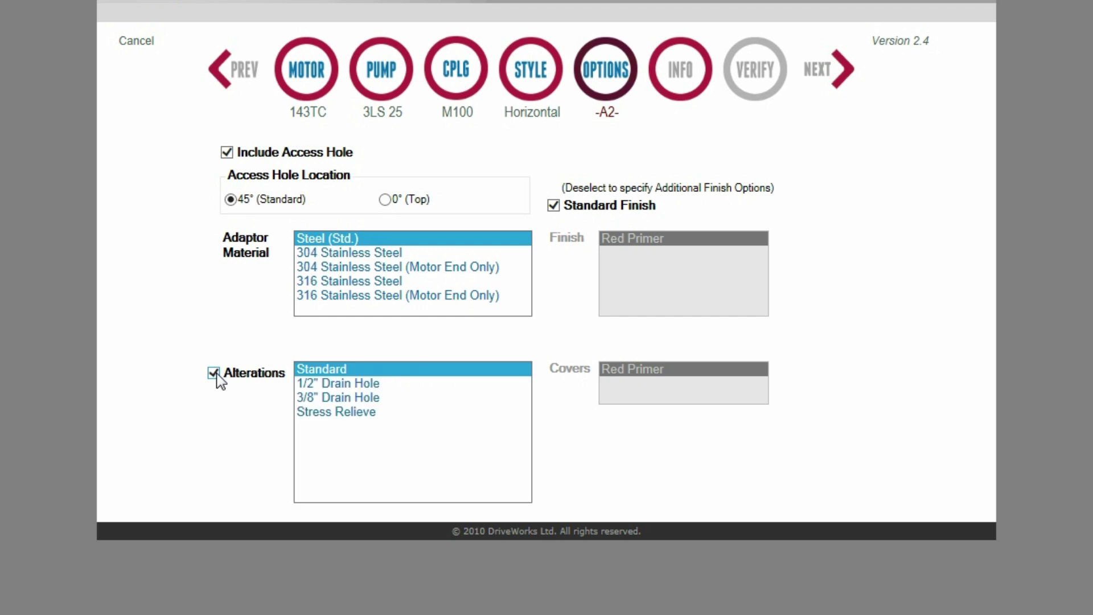
{"action": "left_click", "coordinate": [214, 373]}
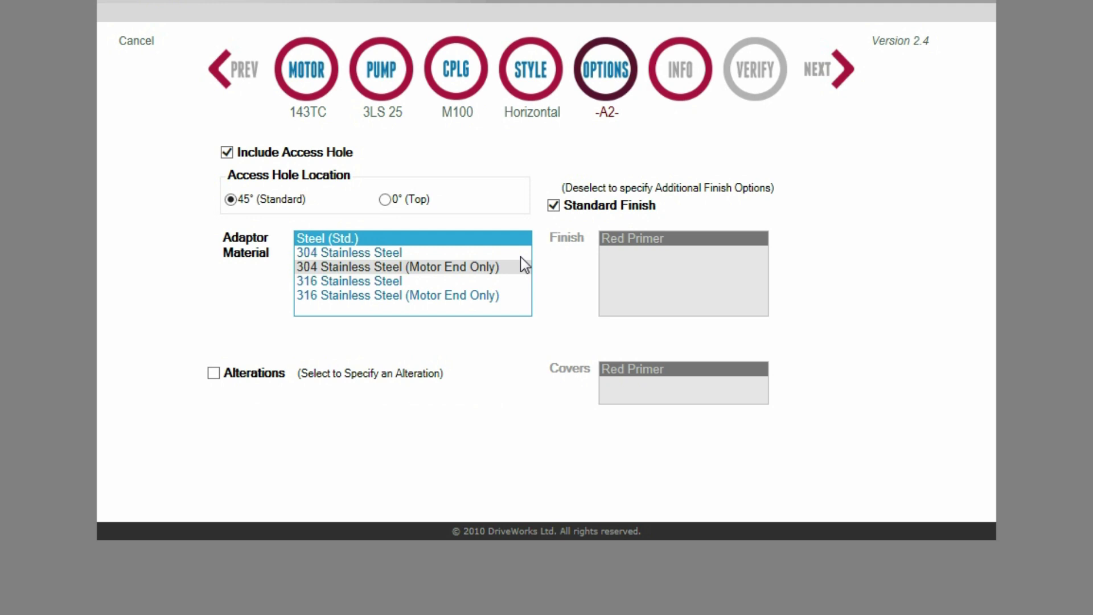
{"action": "left_click", "coordinate": [553, 205]}
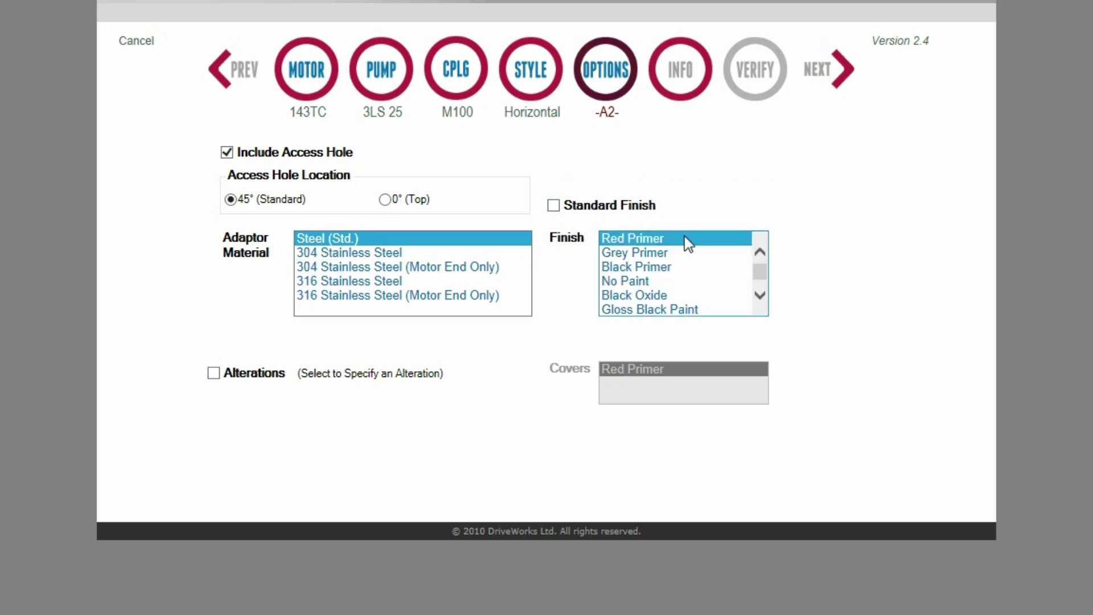
{"action": "left_click", "coordinate": [760, 295]}
{"action": "left_click", "coordinate": [553, 205]}
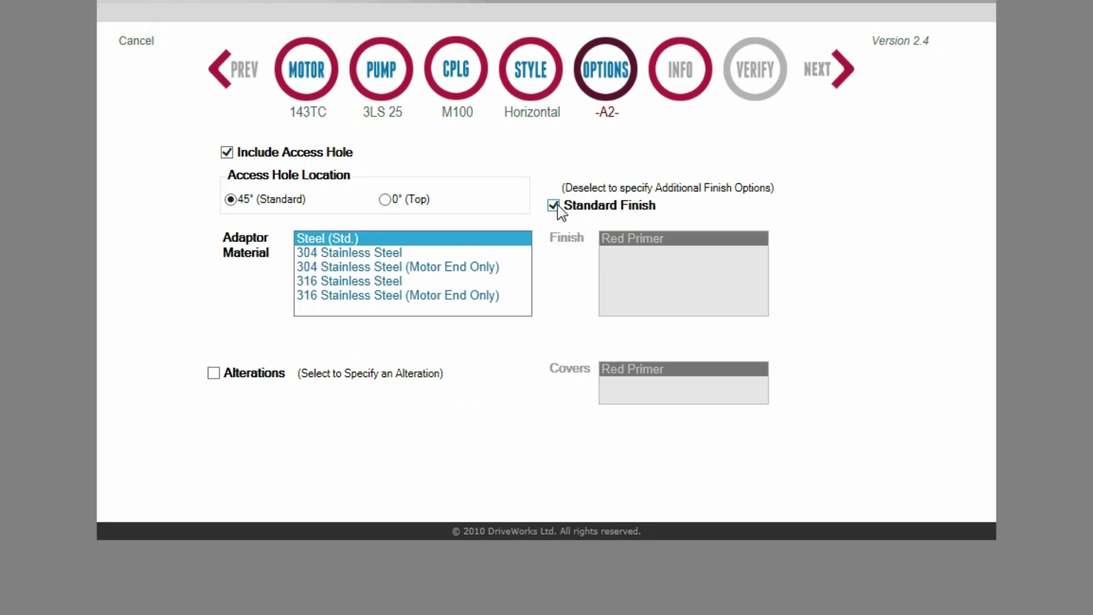
{"action": "left_click", "coordinate": [834, 75]}
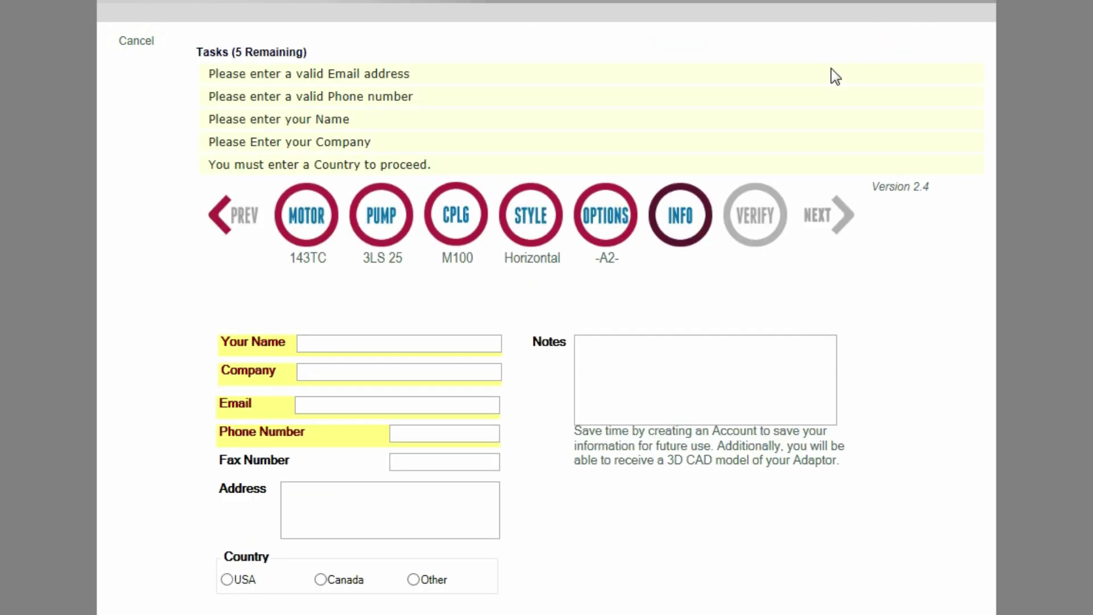
Step: Enter the contact's full name and company name in the Info form
{"action": "left_click", "coordinate": [338, 343]}
{"action": "key", "text": "Tab"}
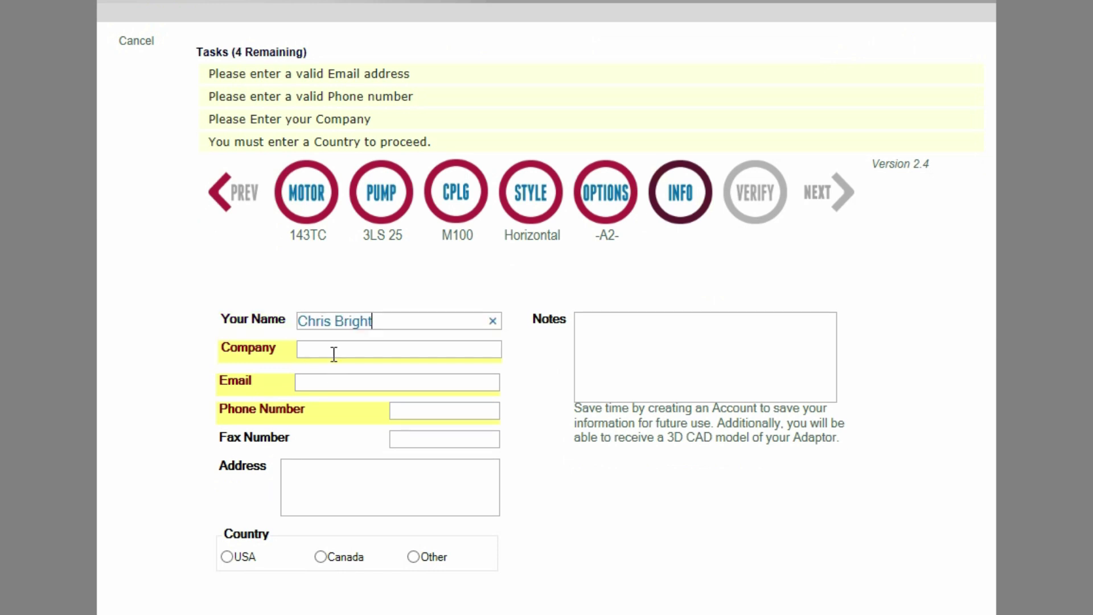
{"action": "type", "text": "BSF, Inc."}
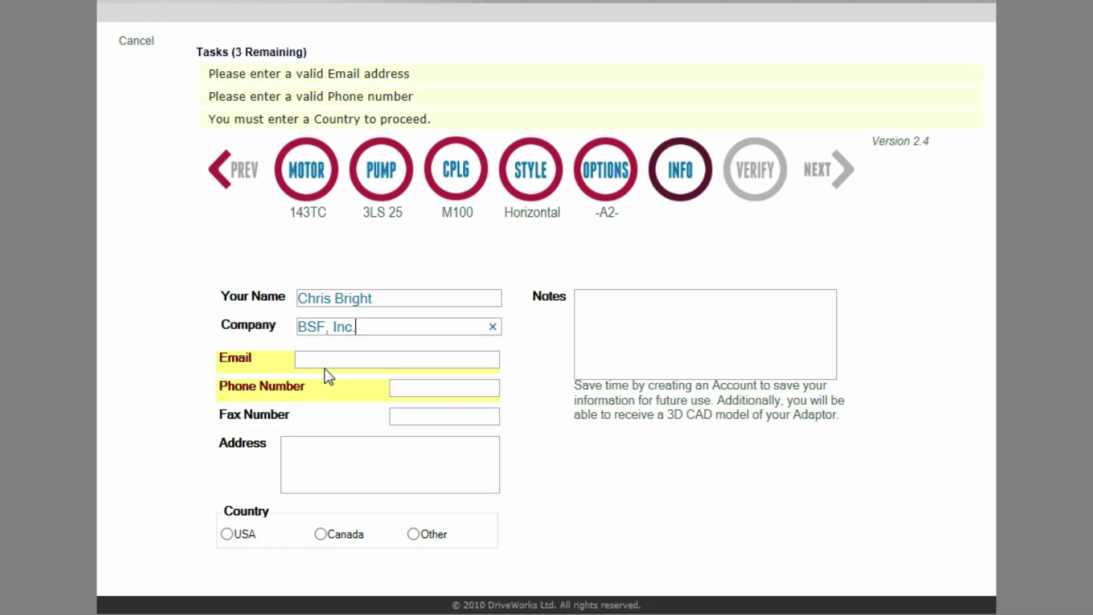
Step: Fill in the contact's e-mail and phone number and set the country to USA
{"action": "left_click", "coordinate": [326, 359]}
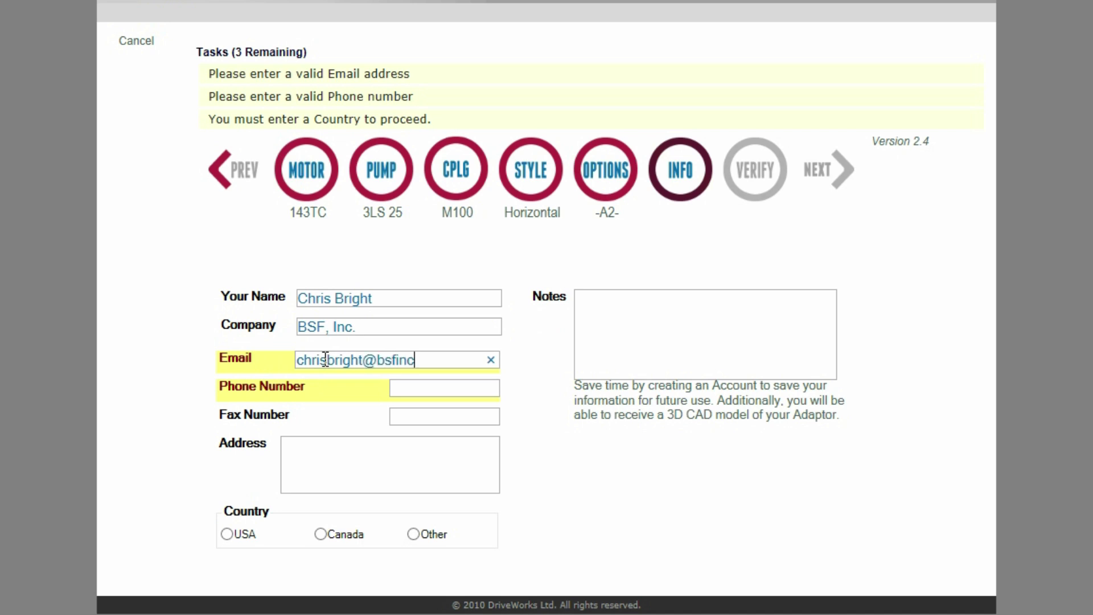
{"action": "left_click", "coordinate": [464, 366]}
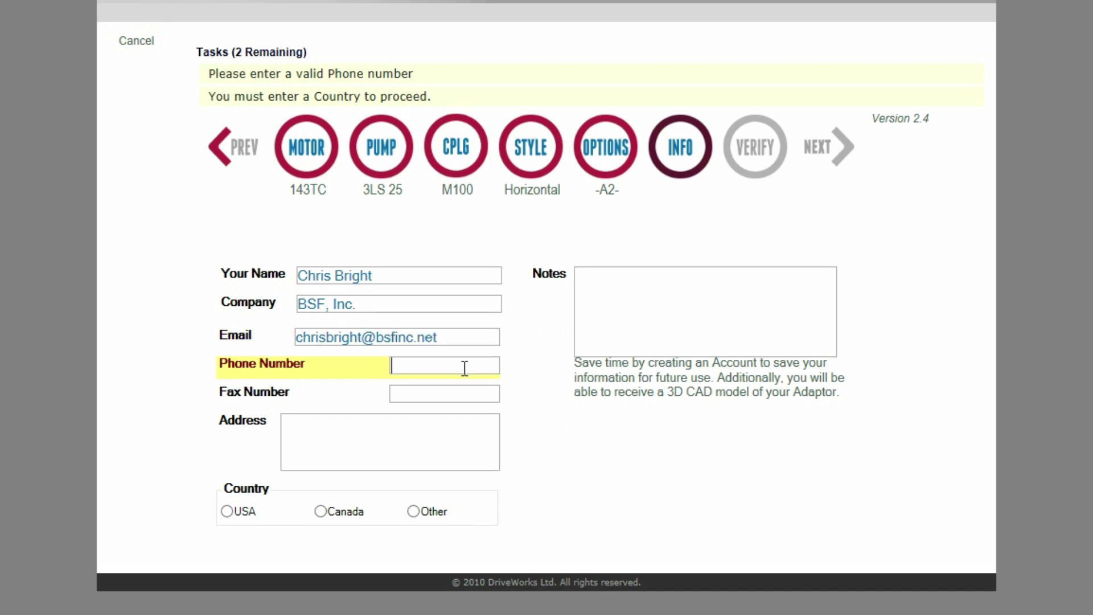
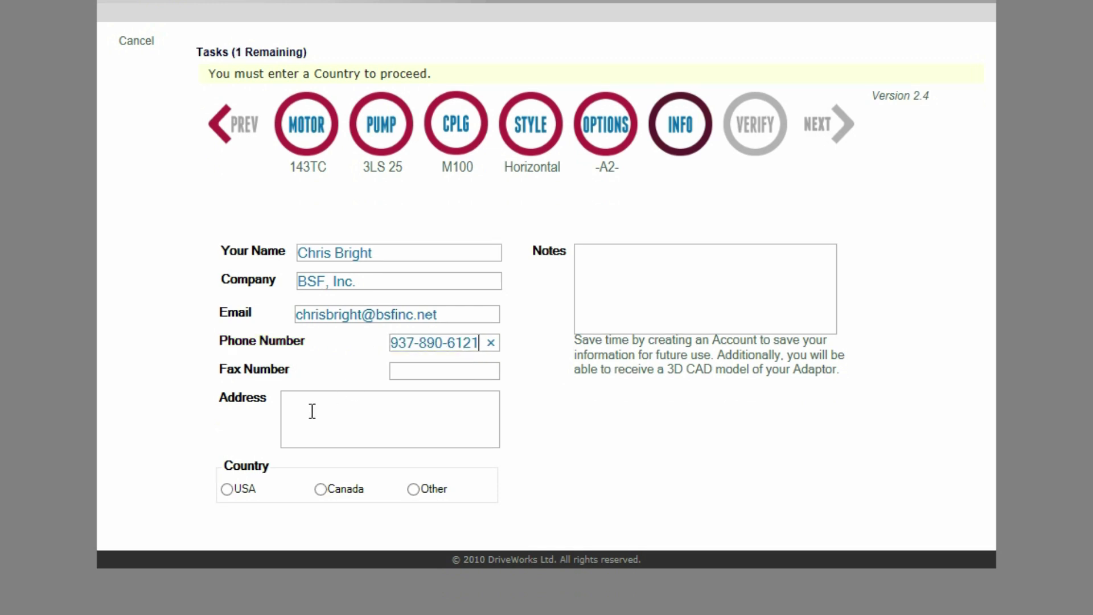
{"action": "left_click", "coordinate": [228, 489]}
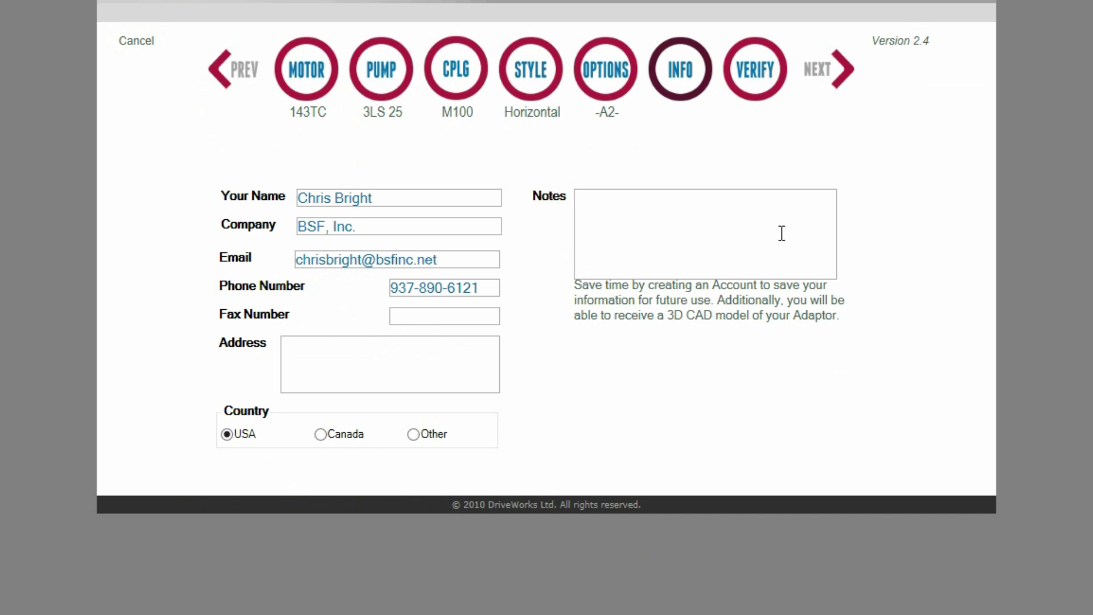
Step: Review the motor, pump, coupling, style, options and contact steps, then submit the RFQ from Verify
{"action": "left_click", "coordinate": [819, 74]}
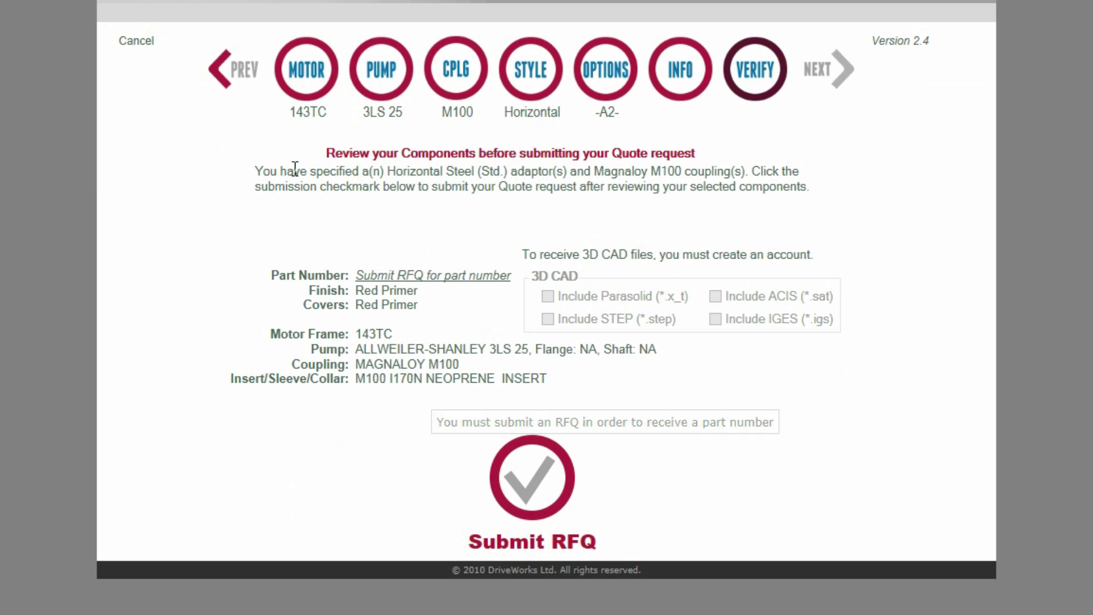
{"action": "left_click", "coordinate": [306, 69]}
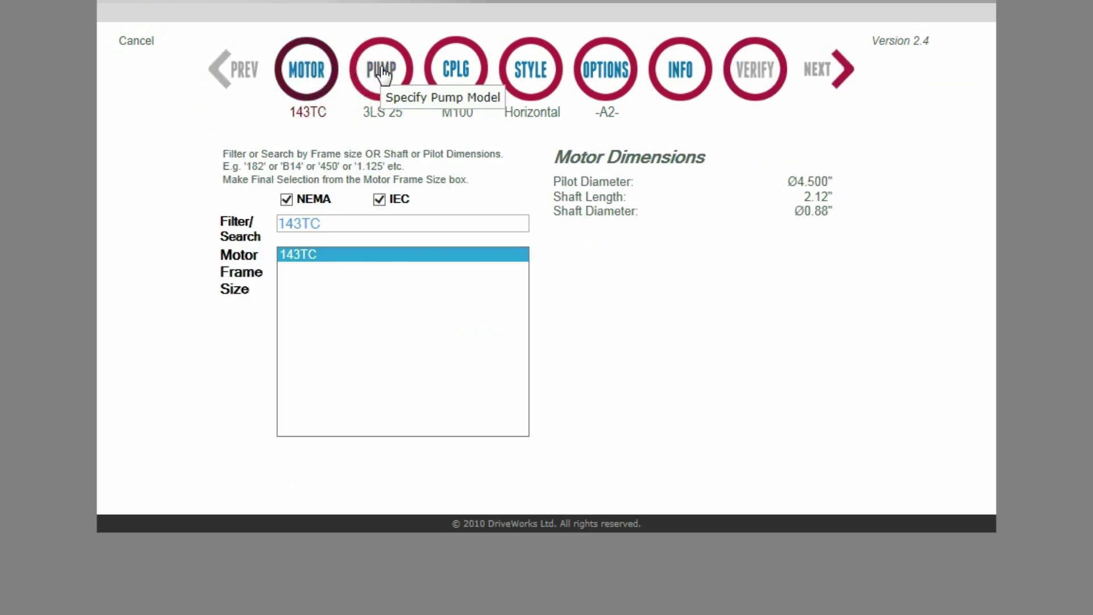
{"action": "left_click", "coordinate": [377, 71]}
{"action": "left_click", "coordinate": [454, 71]}
{"action": "left_click", "coordinate": [533, 71]}
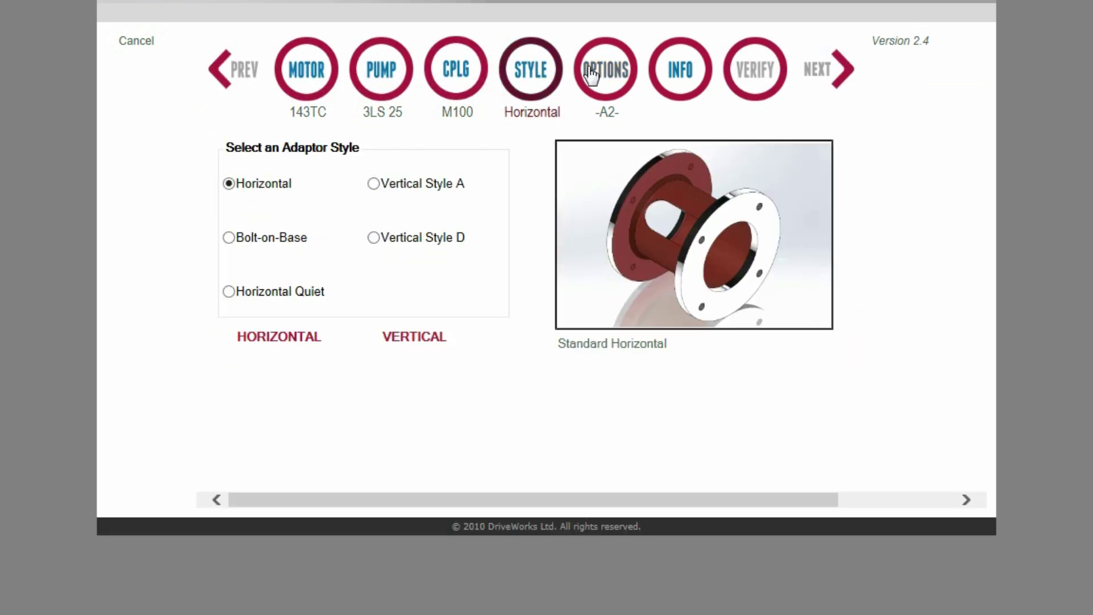
{"action": "left_click", "coordinate": [610, 69]}
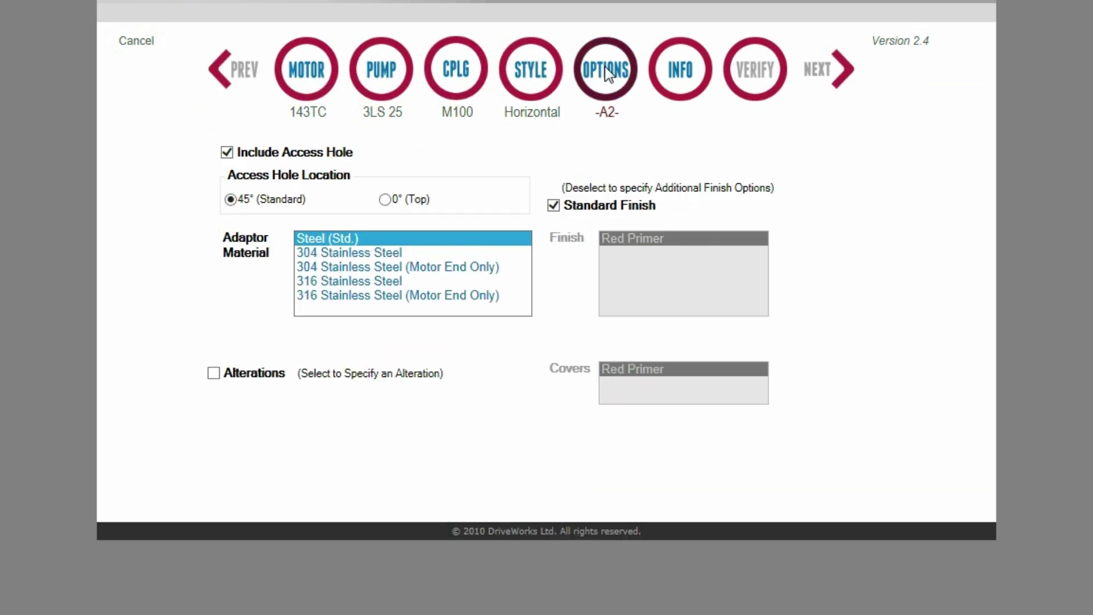
{"action": "left_click", "coordinate": [693, 72]}
{"action": "left_click", "coordinate": [739, 82]}
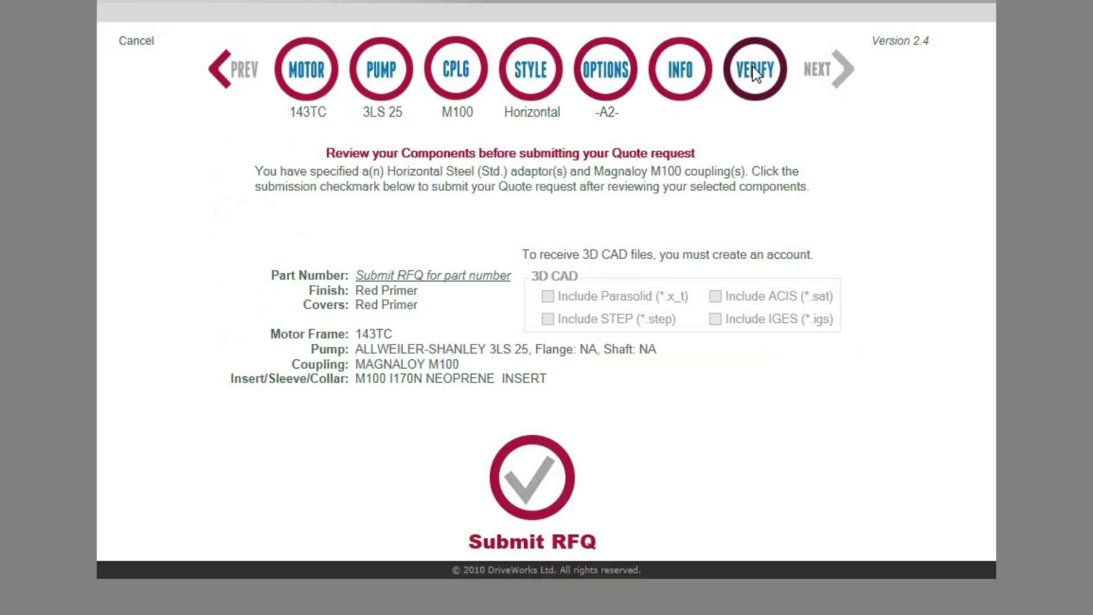
{"action": "left_click", "coordinate": [535, 476]}
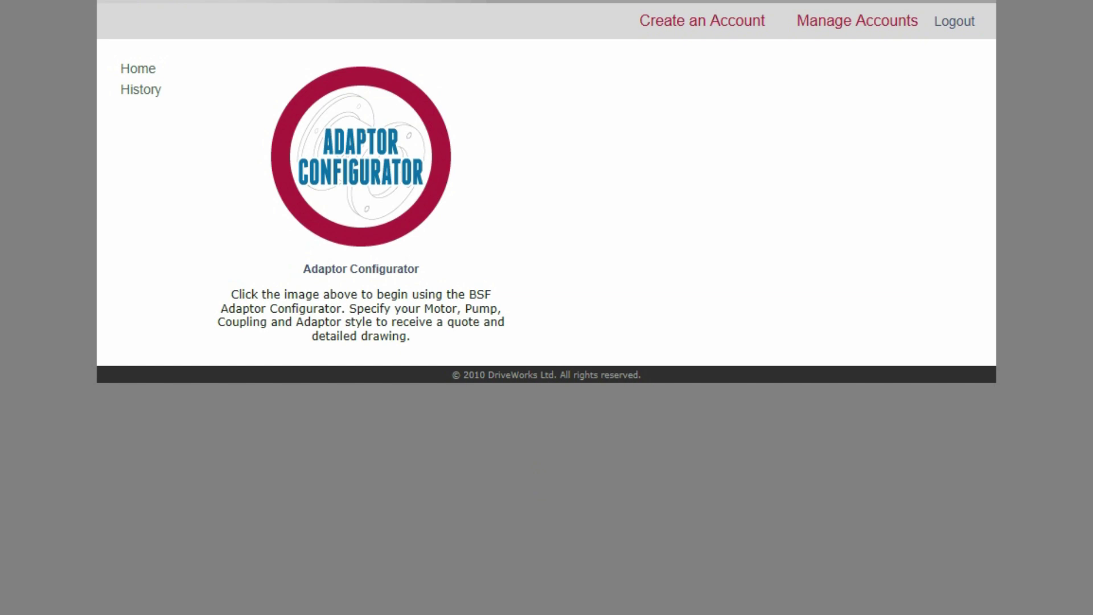